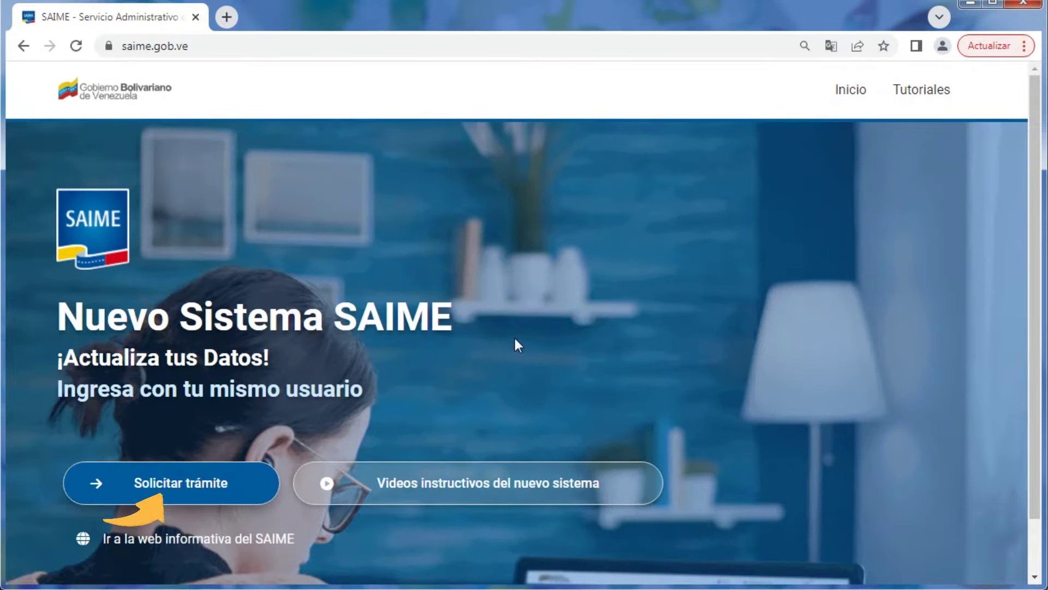
Step: Start a new procedure request, choose Extranjero cedulado at sign-in, and open account registration
{"action": "left_click", "coordinate": [218, 494]}
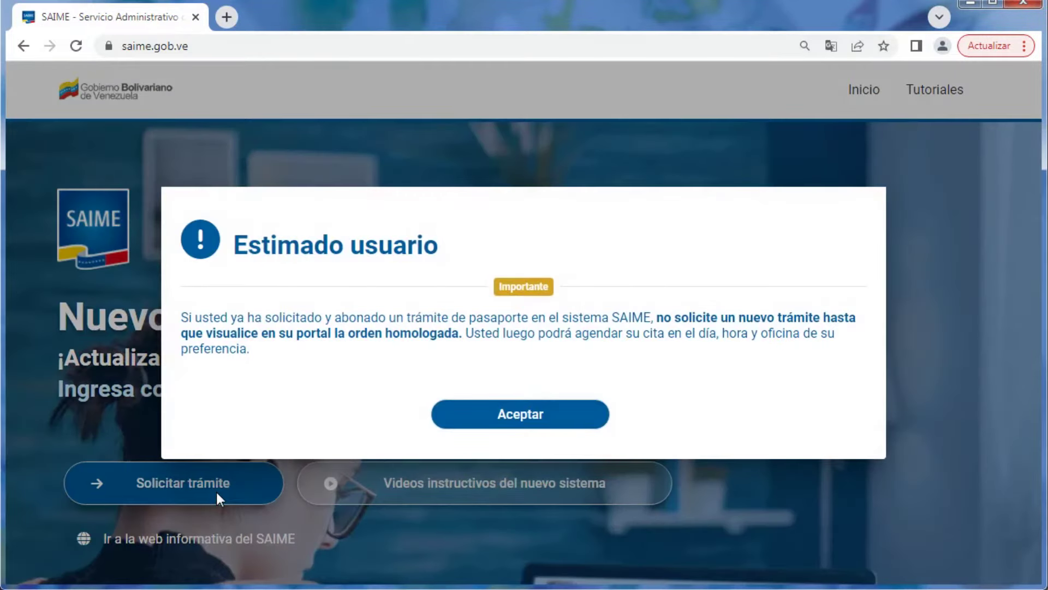
{"action": "left_click", "coordinate": [553, 410]}
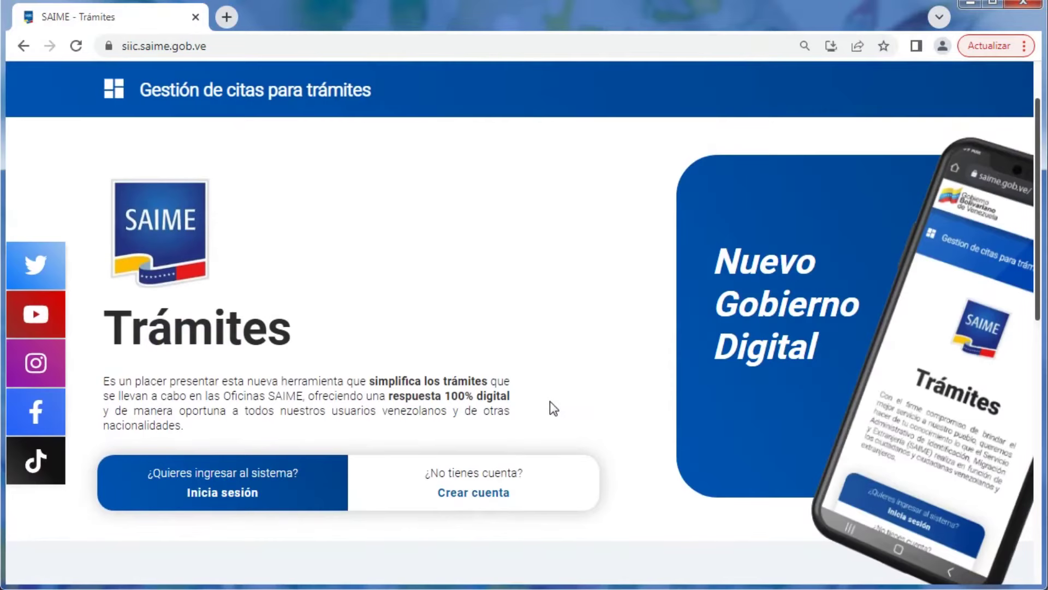
{"action": "left_click", "coordinate": [244, 493]}
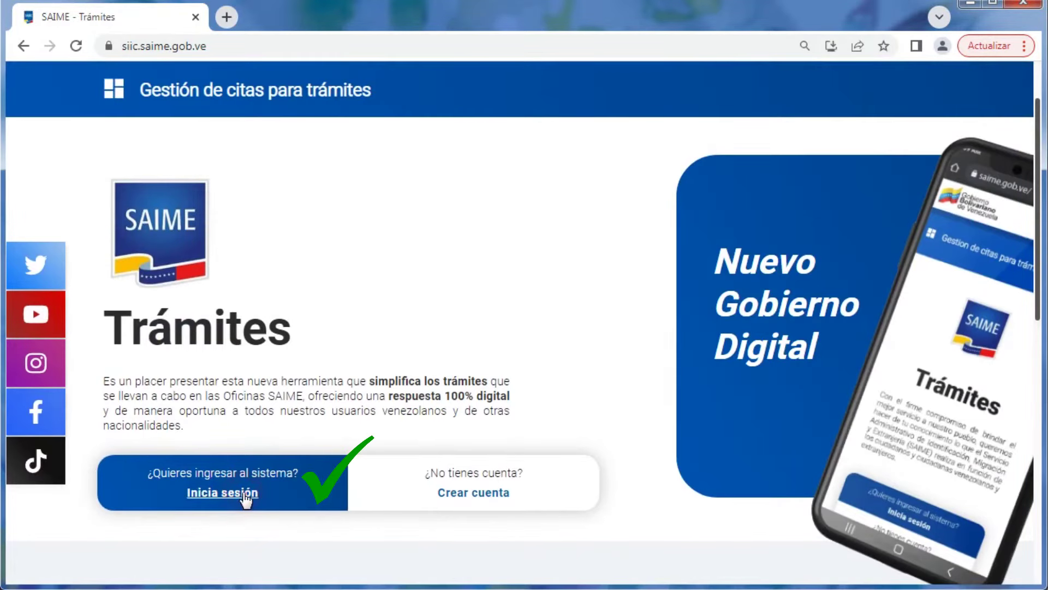
{"action": "scroll", "coordinate": [244, 494], "scroll_direction": "down", "scroll_amount": 1}
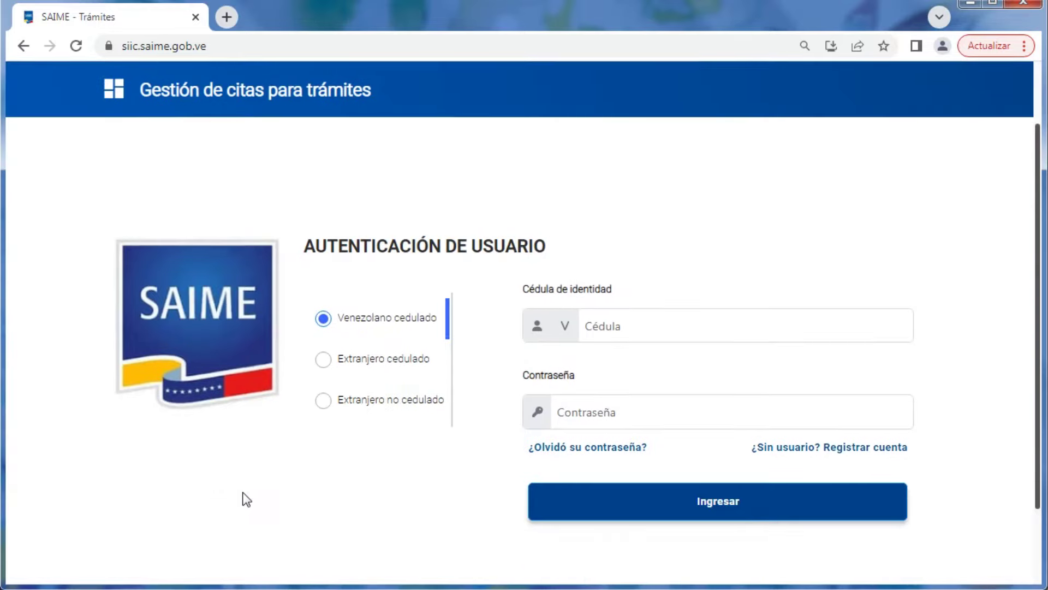
{"action": "left_click", "coordinate": [329, 361]}
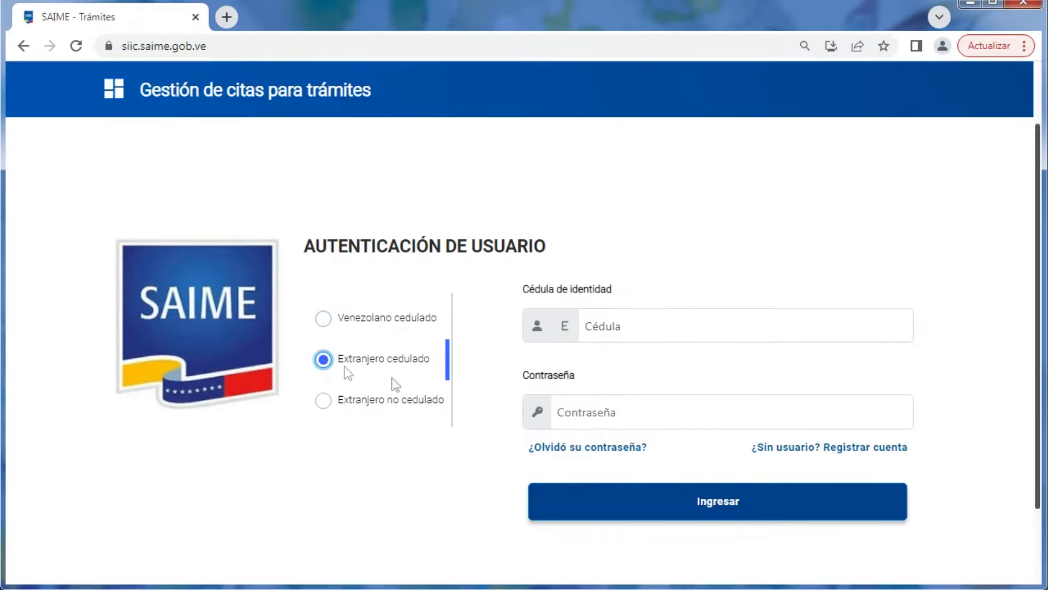
{"action": "left_click", "coordinate": [883, 448]}
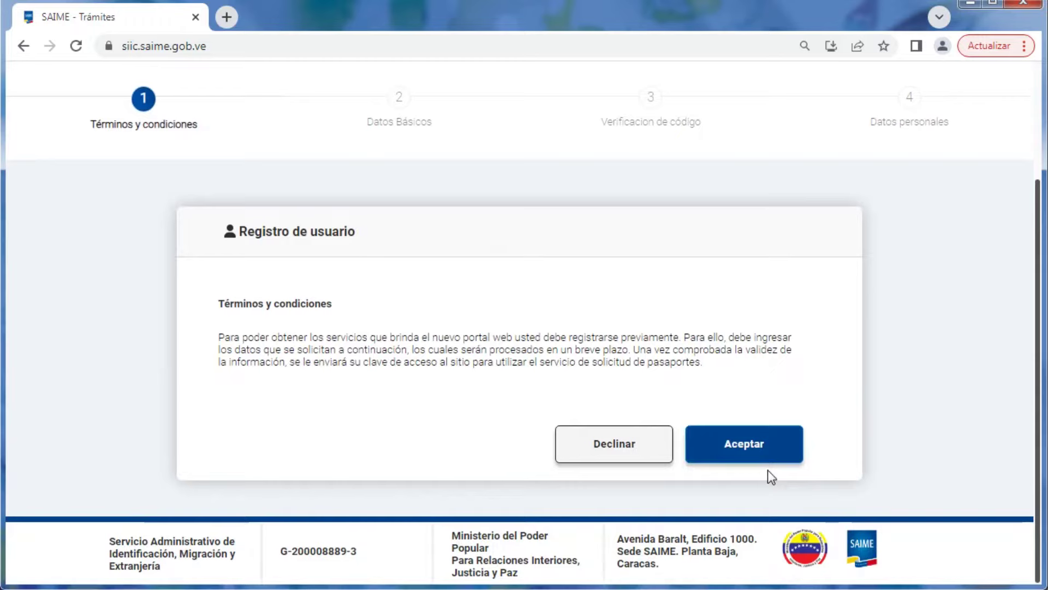
Step: Accept the terms, register as Extranjero cedulado, and request the e-mailed verification code
{"action": "left_click", "coordinate": [708, 456]}
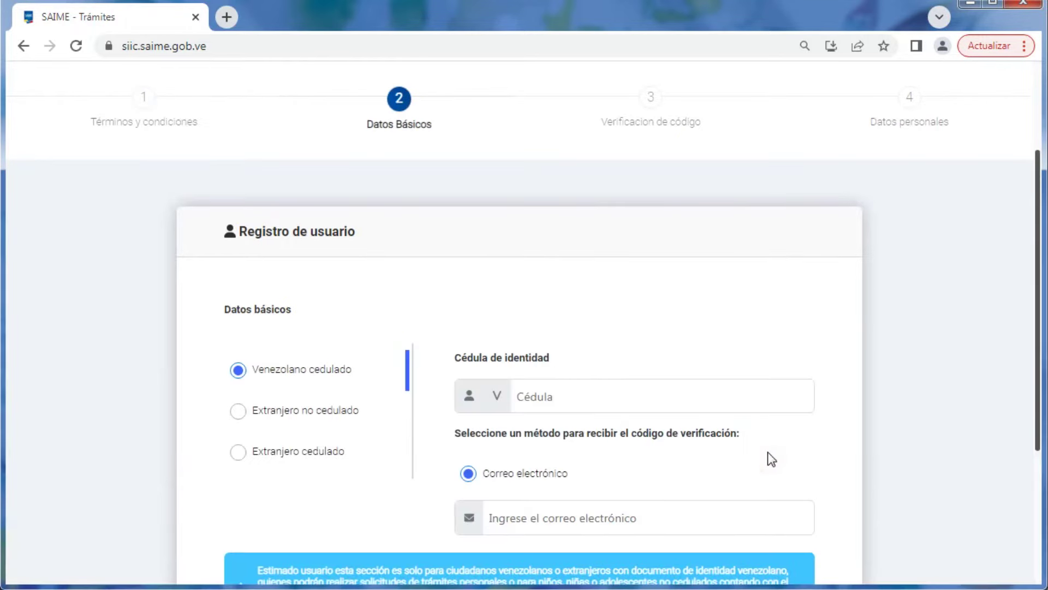
{"action": "left_click", "coordinate": [238, 410]}
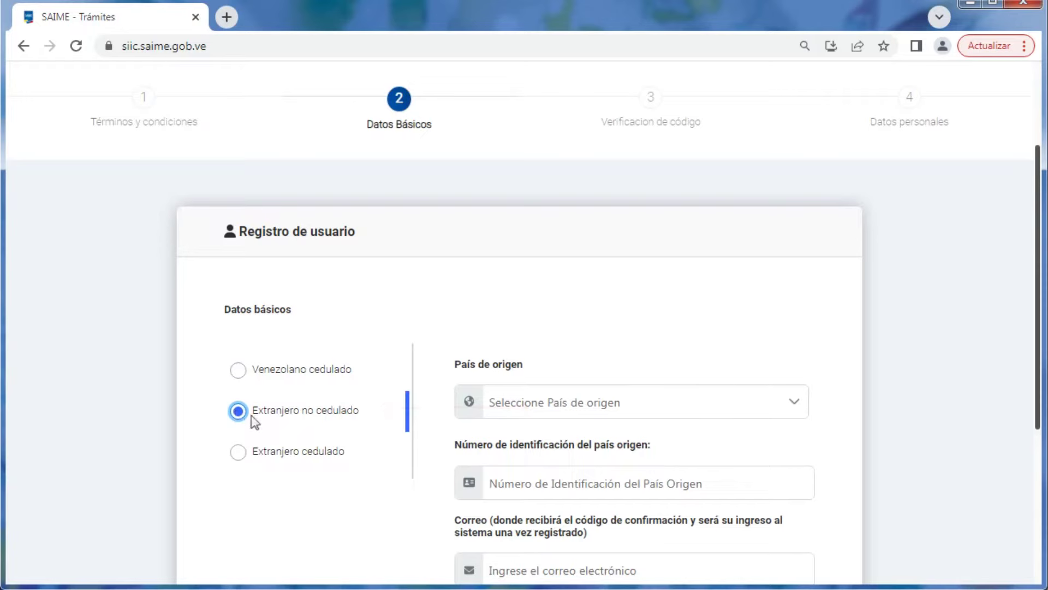
{"action": "scroll", "coordinate": [250, 453], "scroll_direction": "down", "scroll_amount": 2}
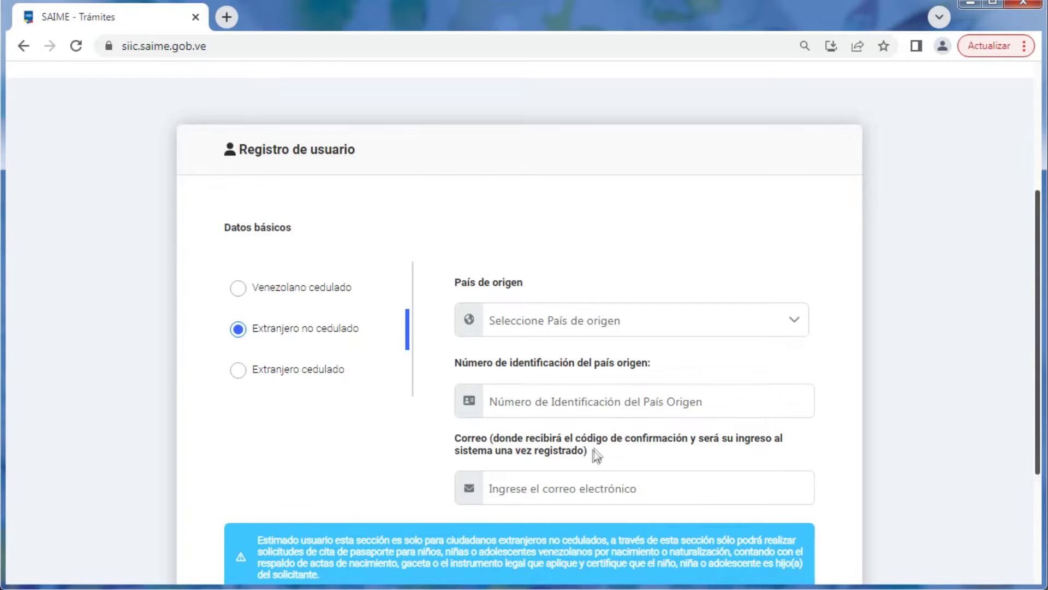
{"action": "scroll", "coordinate": [593, 449], "scroll_direction": "down", "scroll_amount": 2}
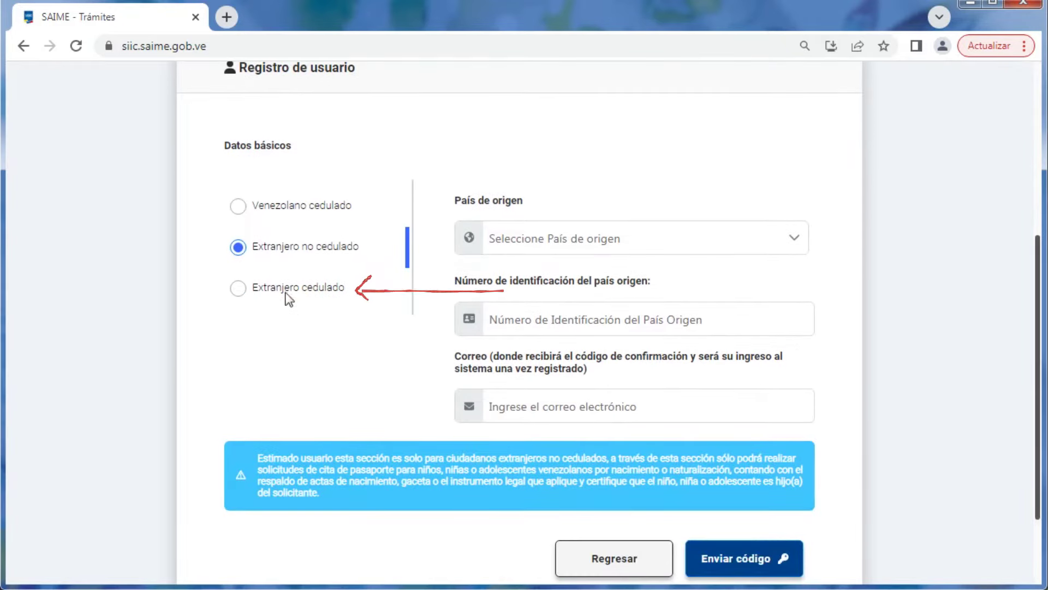
{"action": "left_click", "coordinate": [286, 292]}
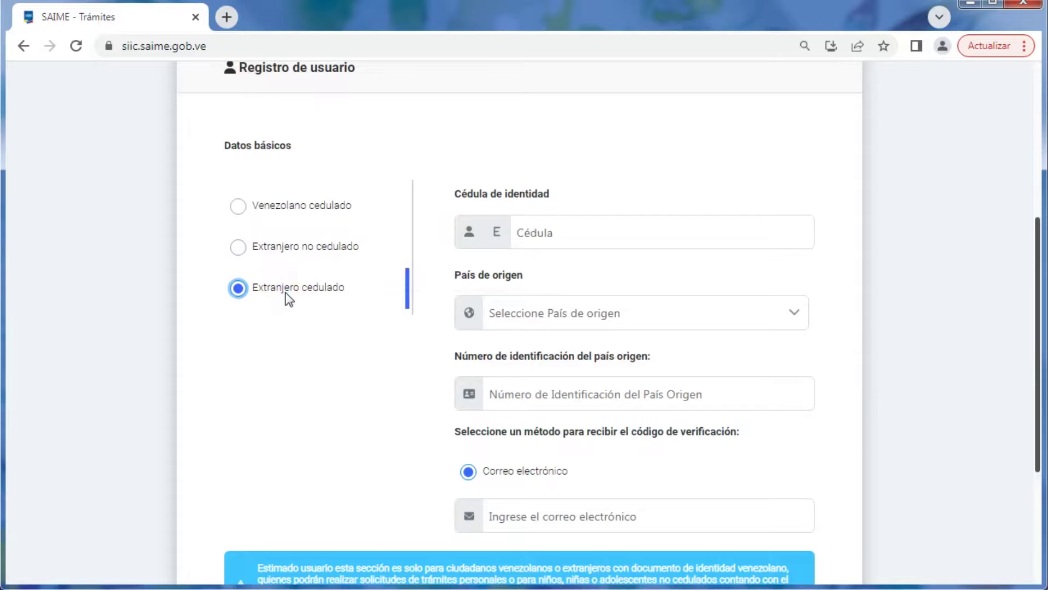
{"action": "scroll", "coordinate": [288, 299], "scroll_direction": "down", "scroll_amount": 1}
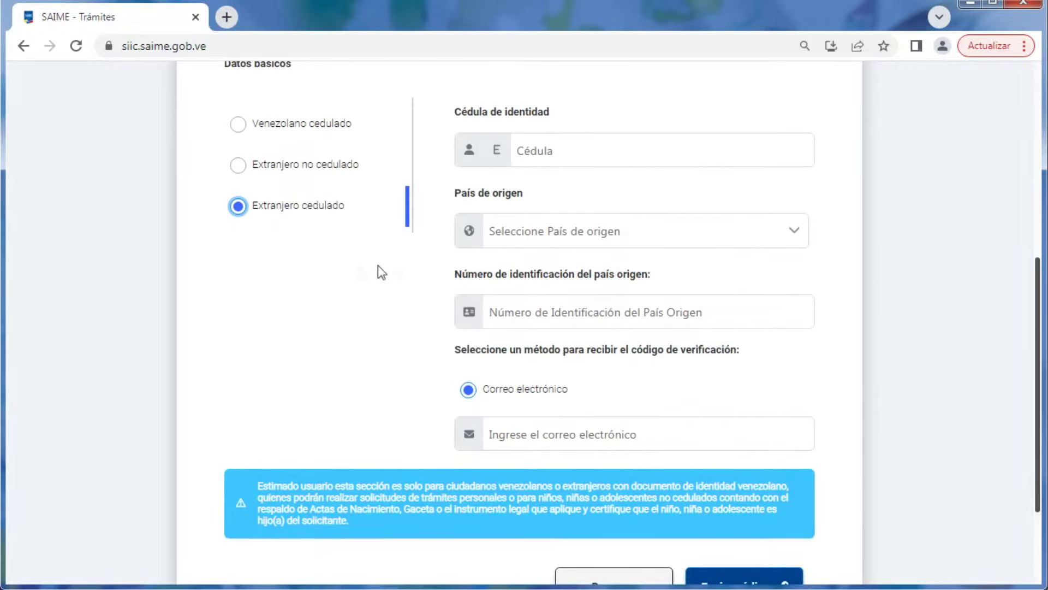
{"action": "scroll", "coordinate": [617, 273], "scroll_direction": "down", "scroll_amount": 1}
{"action": "scroll", "coordinate": [616, 273], "scroll_direction": "up", "scroll_amount": 1}
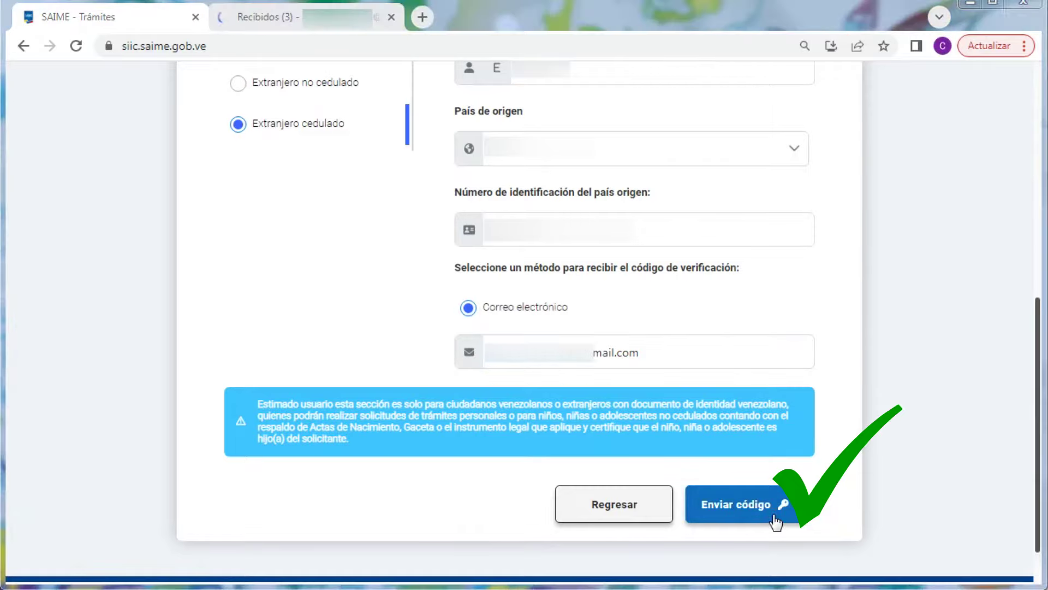
{"action": "left_click", "coordinate": [775, 520]}
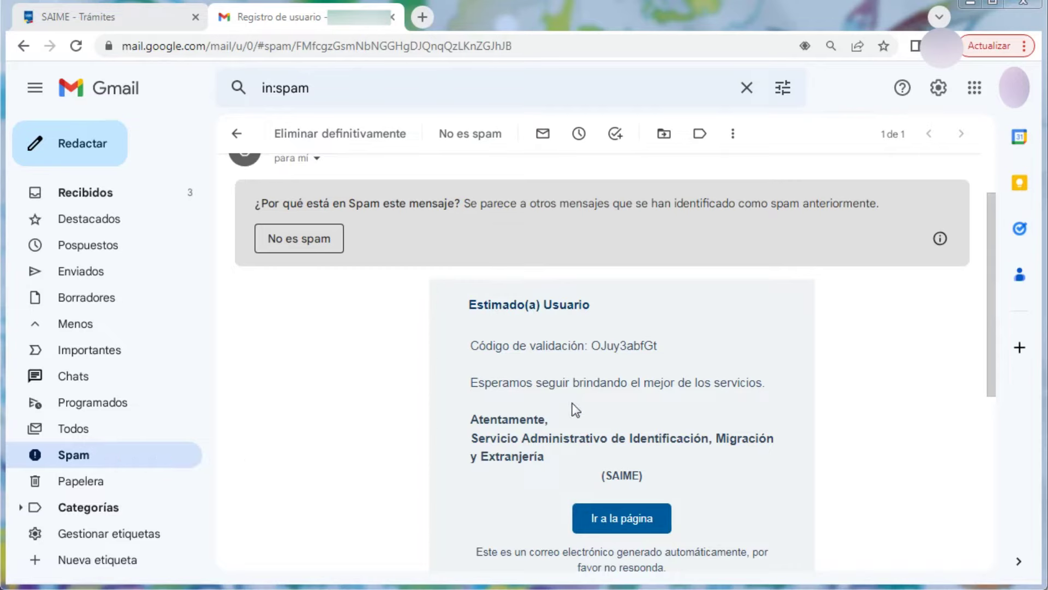
Step: Return to the SAIME - Trámites tab with the copied validation code
{"action": "left_click", "coordinate": [174, 17]}
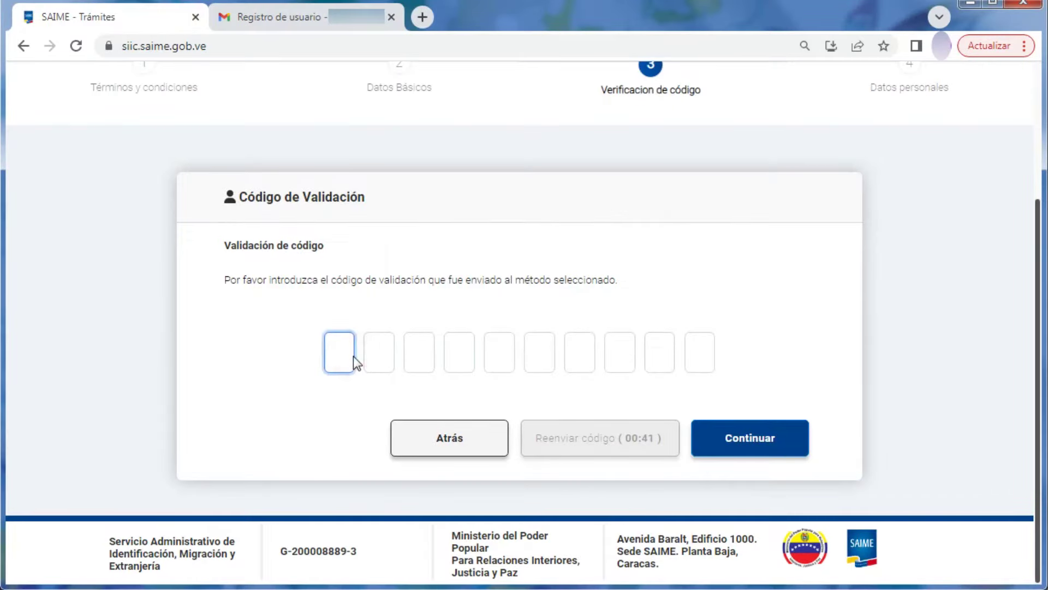
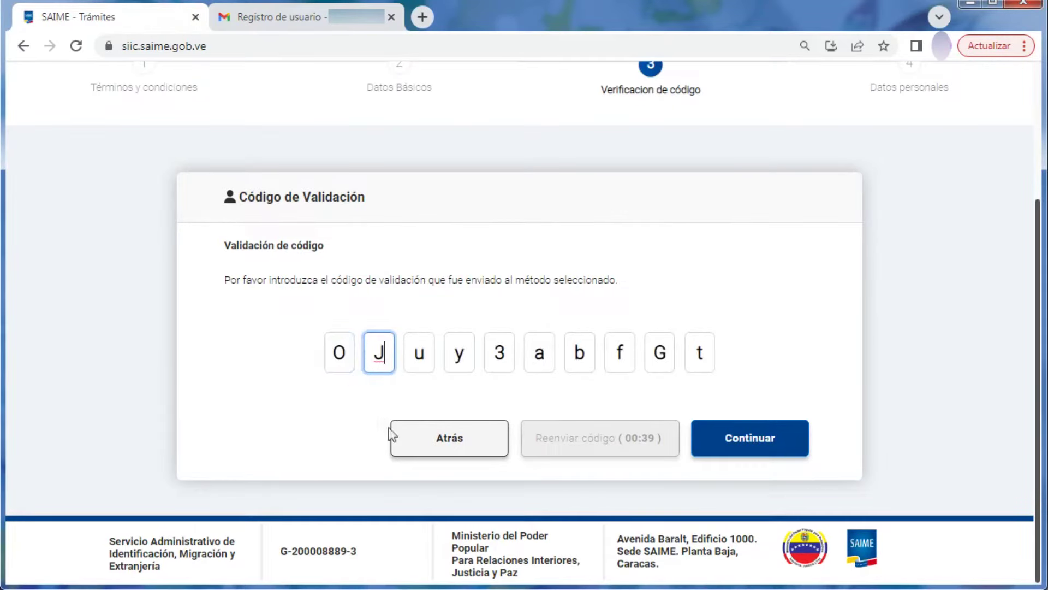
Step: Validate the pasted code, set security questions including Nombre primera mascota, confirm the password, and finish
{"action": "left_click", "coordinate": [792, 444]}
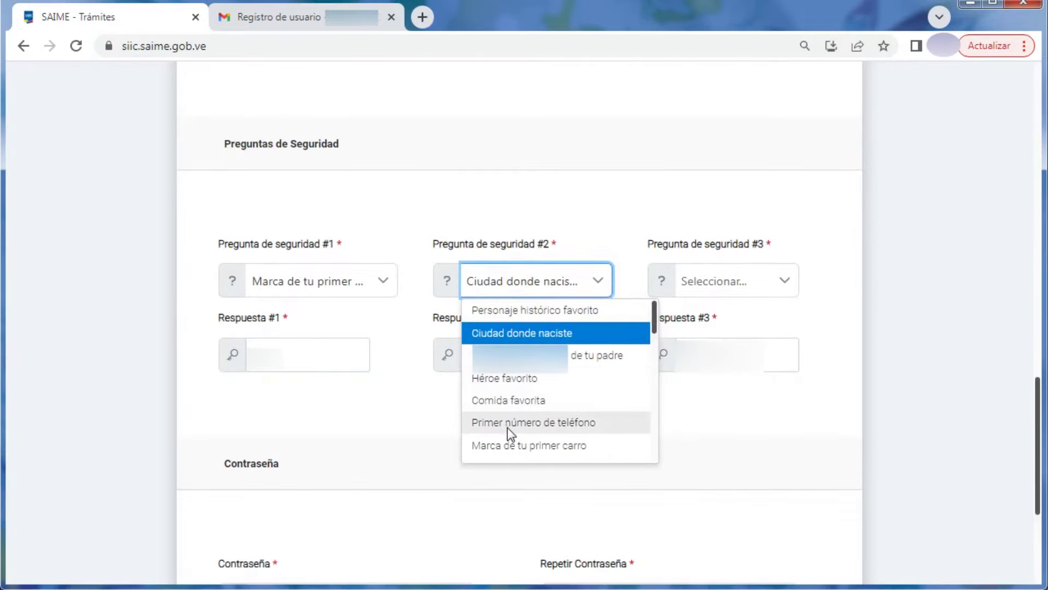
{"action": "scroll", "coordinate": [506, 443], "scroll_direction": "down", "scroll_amount": 2}
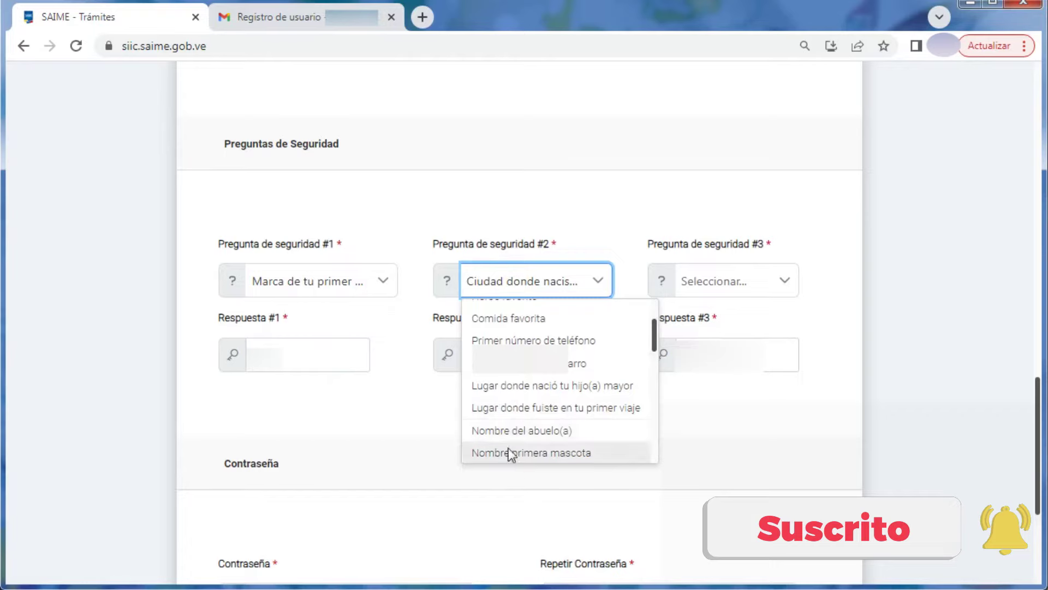
{"action": "left_click", "coordinate": [510, 452]}
{"action": "left_click", "coordinate": [525, 367]}
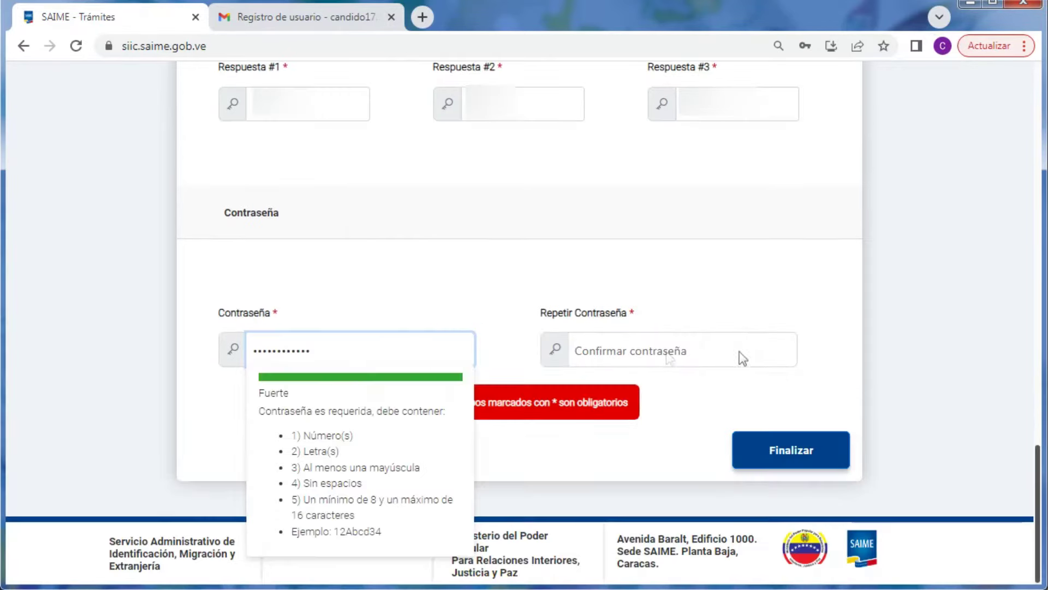
{"action": "left_click", "coordinate": [745, 350]}
{"action": "type", "text": "•••••••"}
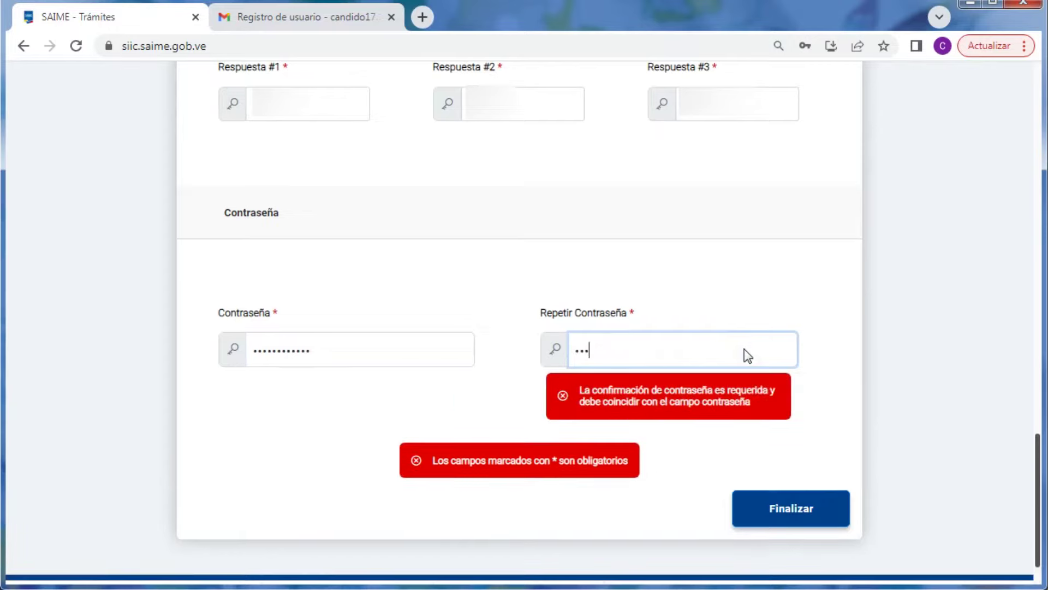
{"action": "type", "text": "•••••"}
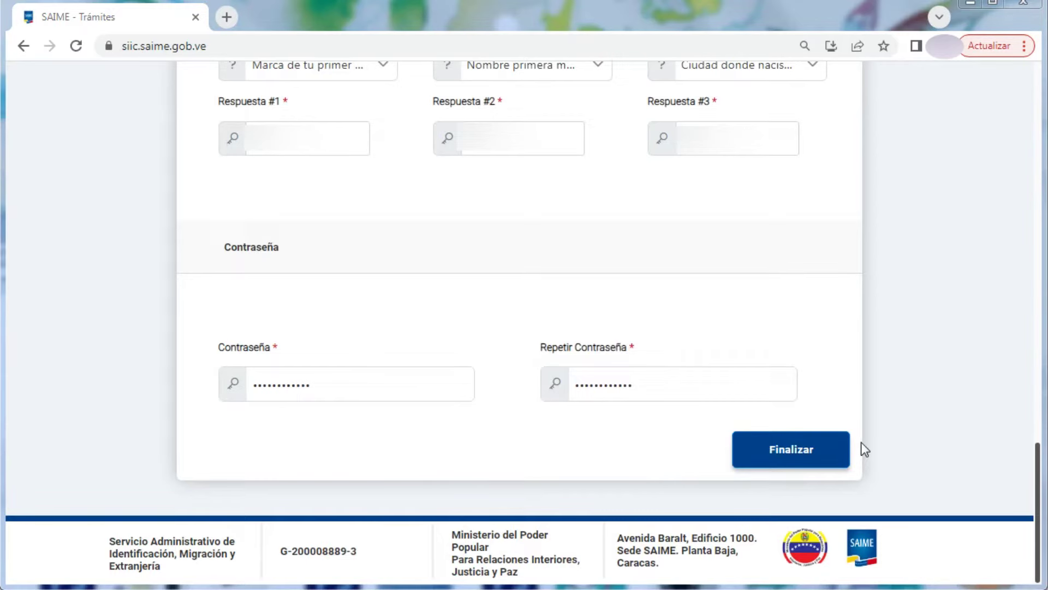
{"action": "left_click", "coordinate": [827, 454]}
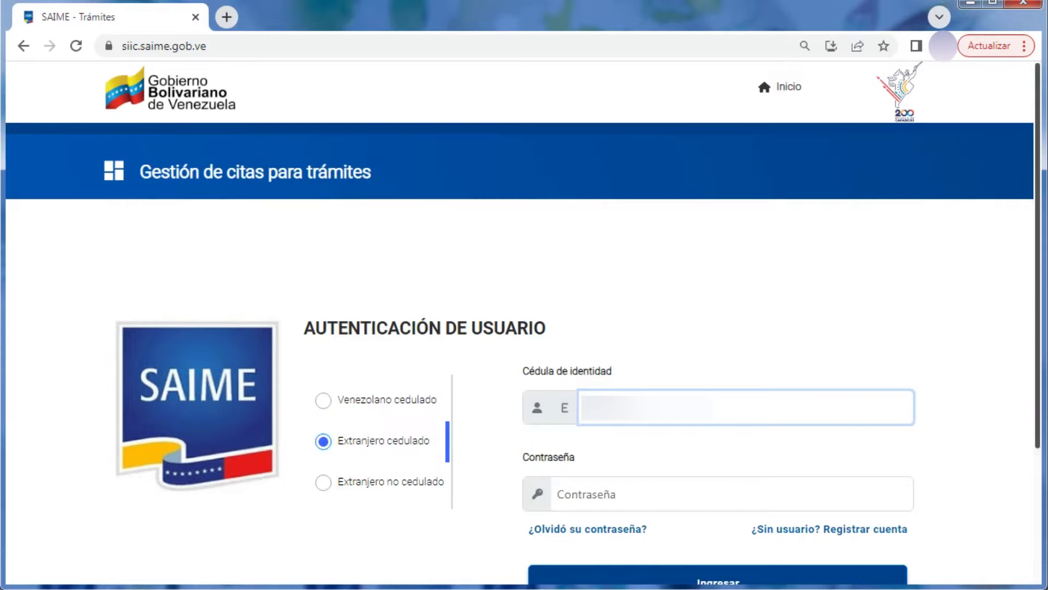
Step: Enter the account password and sign in as Extranjero cedulado
{"action": "left_click", "coordinate": [595, 497]}
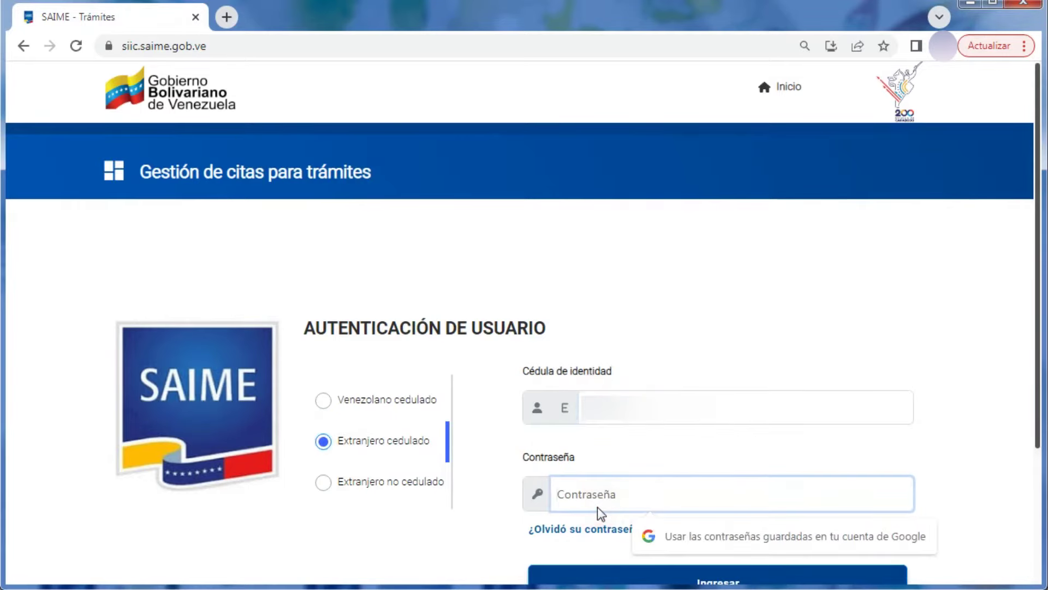
{"action": "scroll", "coordinate": [601, 513], "scroll_direction": "down", "scroll_amount": 1}
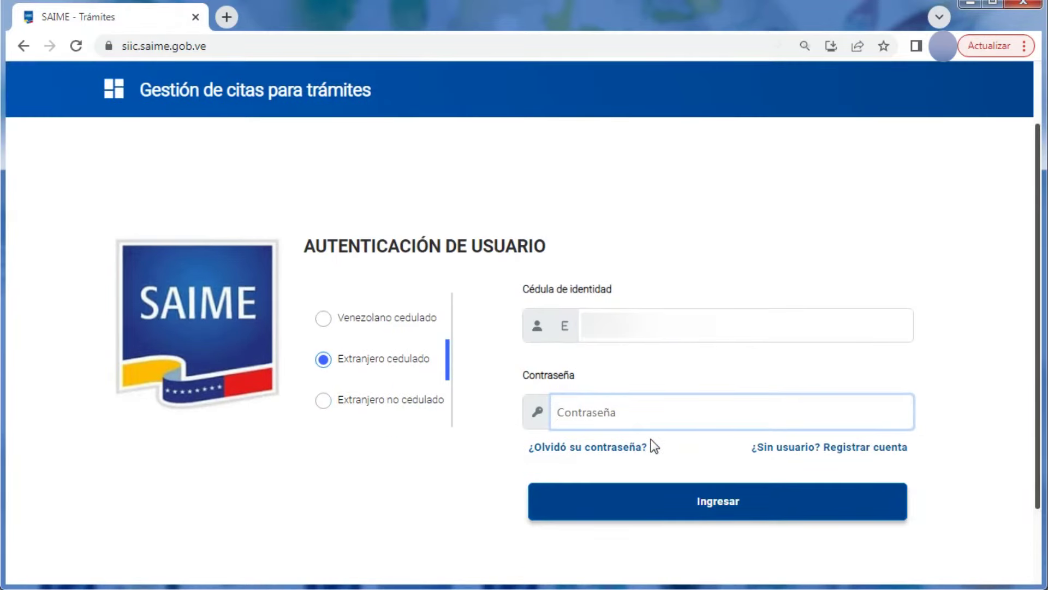
{"action": "type", "text": "•••••••••••"}
{"action": "left_click", "coordinate": [664, 513]}
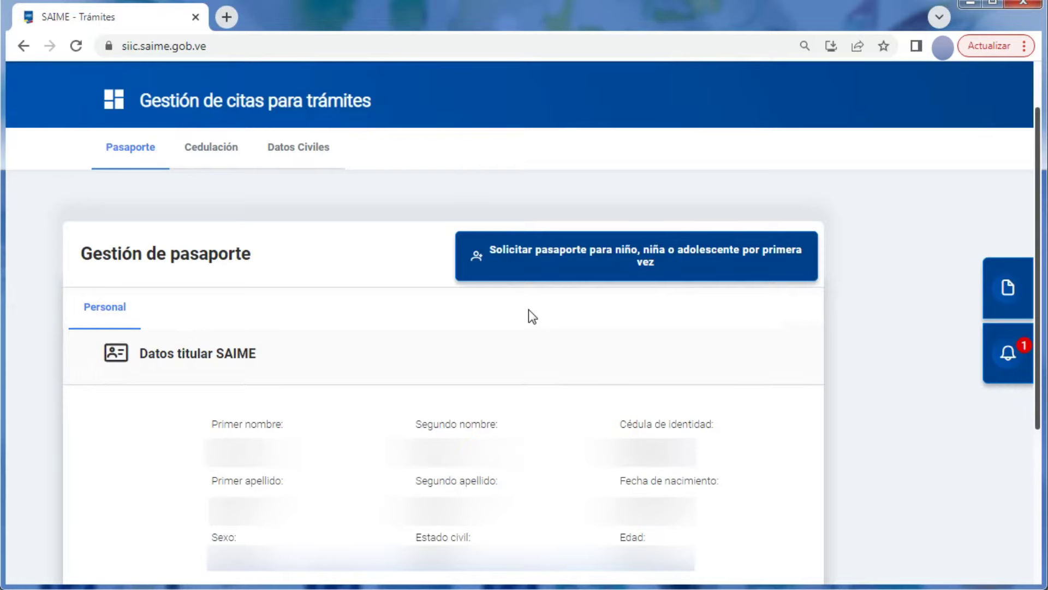
Step: Switch to the Cedulación tab and open the Notificaciones side panel
{"action": "left_click", "coordinate": [233, 160]}
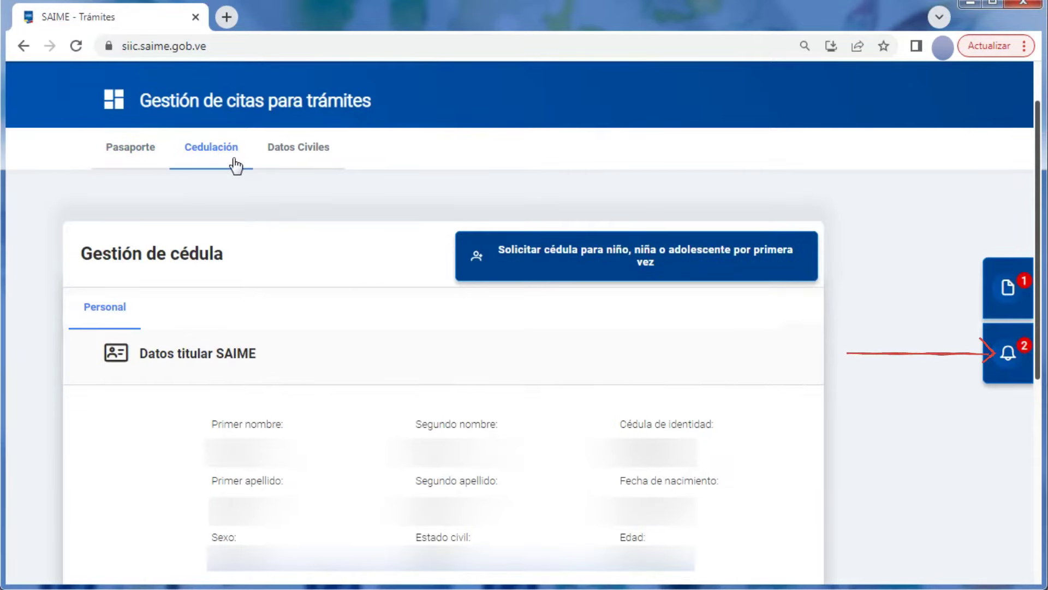
{"action": "left_click", "coordinate": [1010, 367]}
Step: In the Documentos panel, choose Renovar on the expired Cédula and confirm with Aceptar
{"action": "left_click", "coordinate": [1008, 287]}
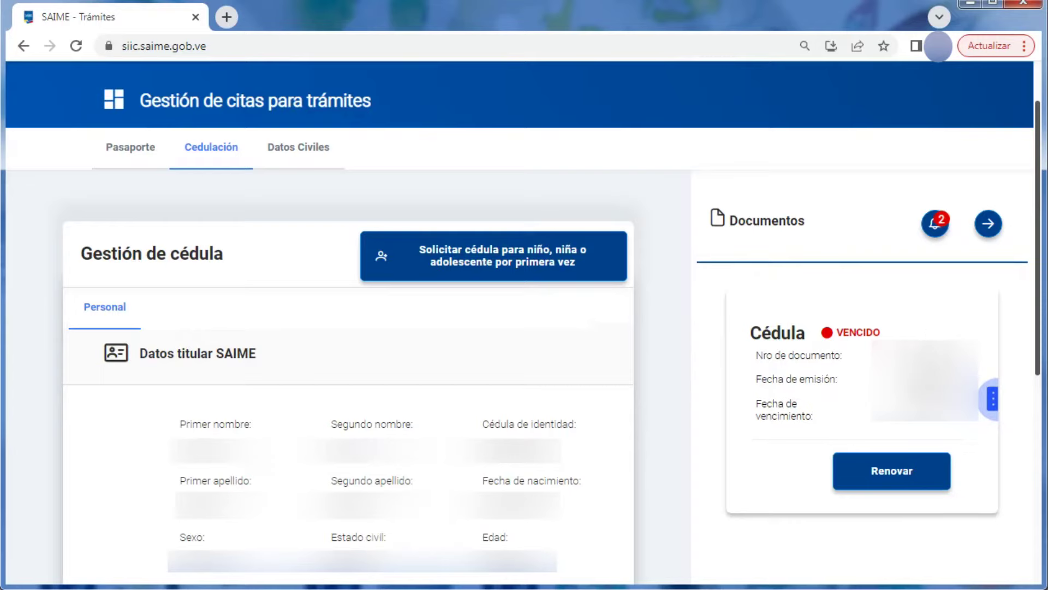
{"action": "left_click", "coordinate": [923, 472]}
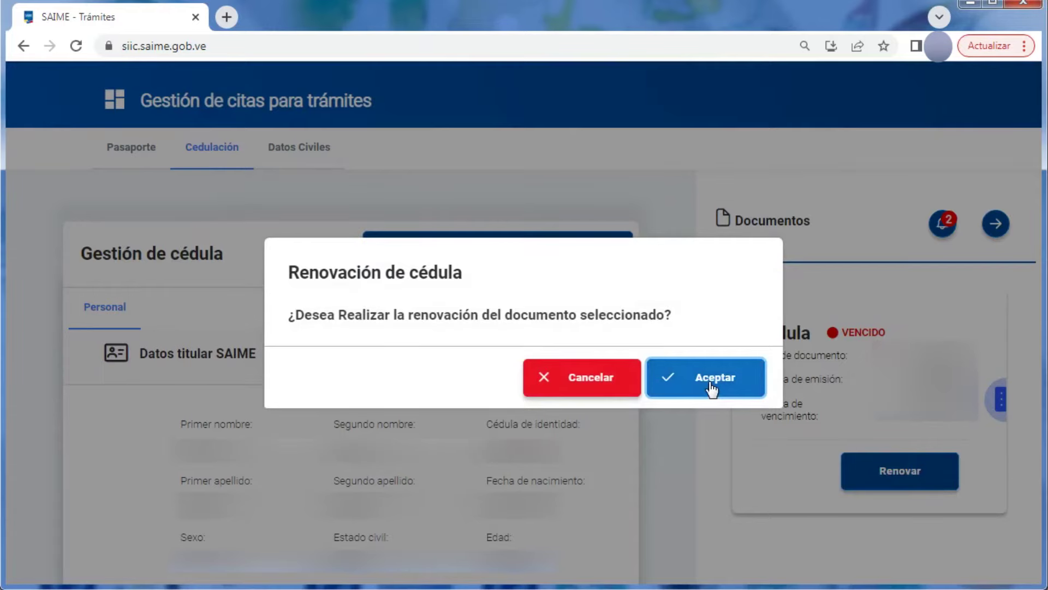
{"action": "left_click", "coordinate": [711, 384]}
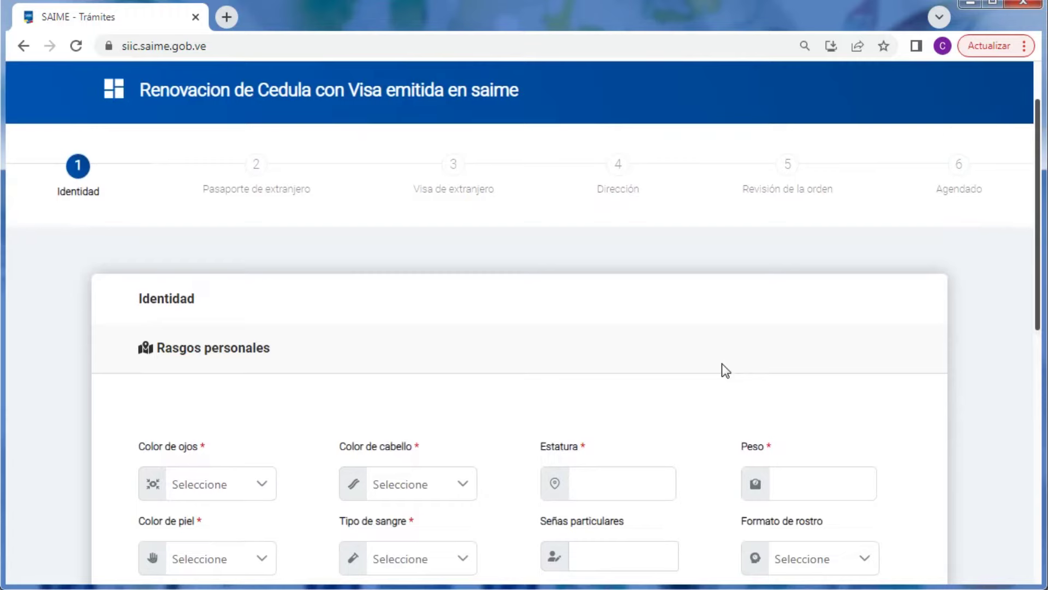
Step: Pass the Identidad step, enter the passport number with issue date day 2, and continue
{"action": "scroll", "coordinate": [722, 370], "scroll_direction": "down", "scroll_amount": 10}
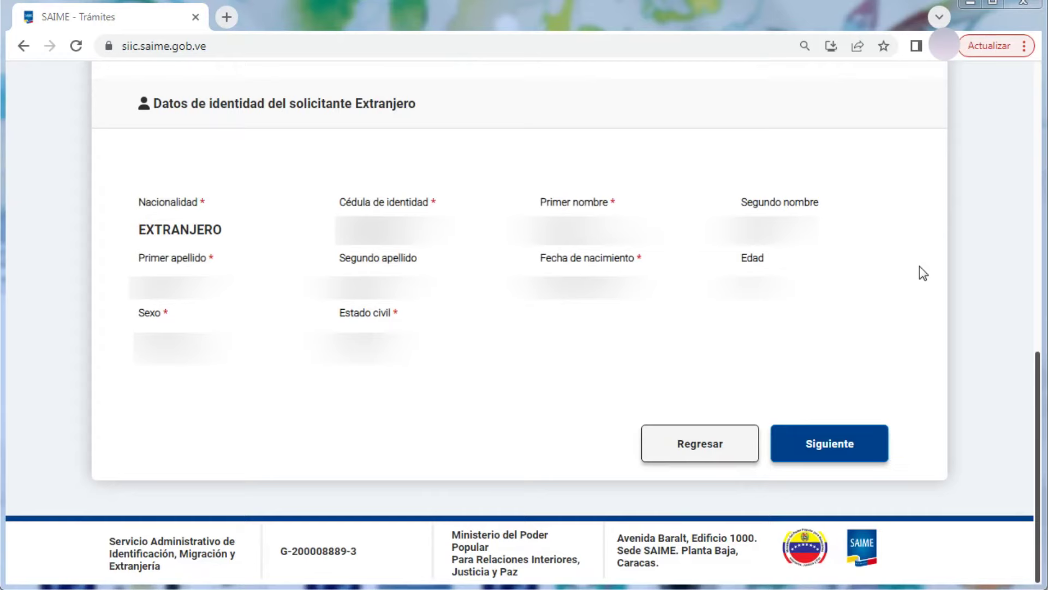
{"action": "left_click", "coordinate": [877, 444]}
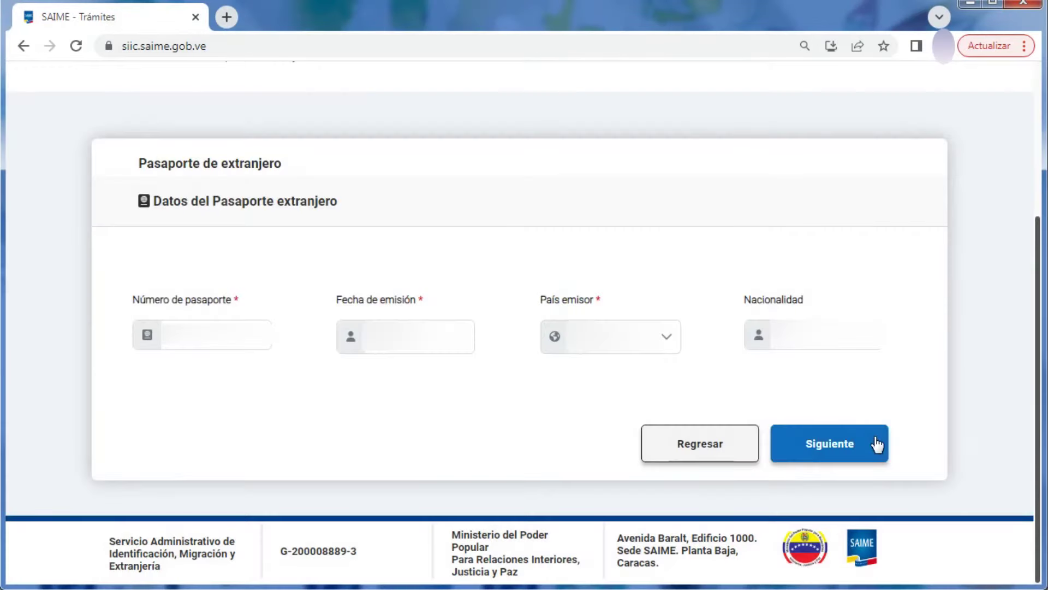
{"action": "left_click", "coordinate": [216, 347]}
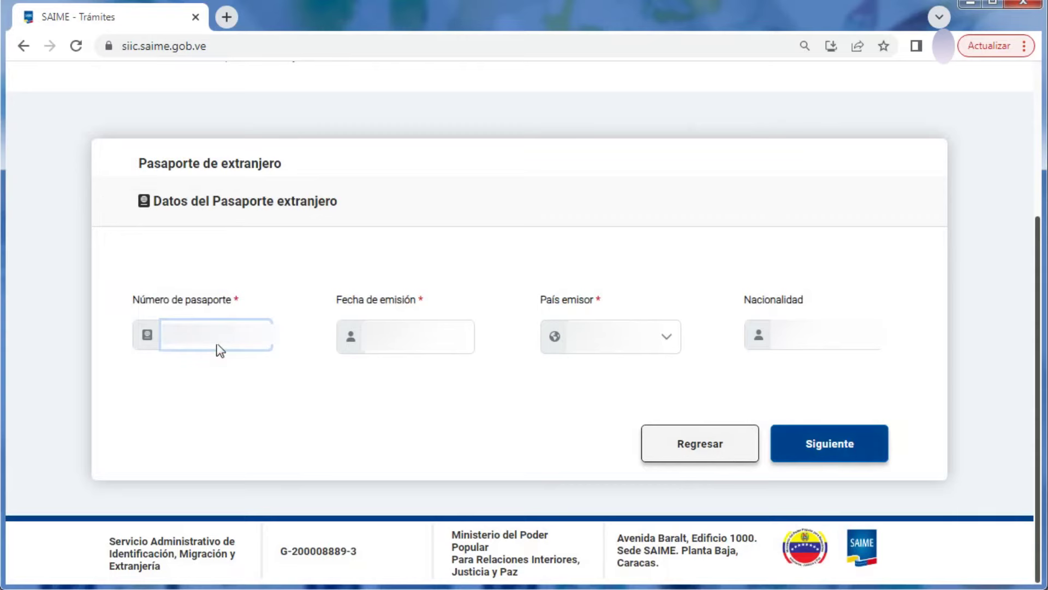
{"action": "left_click", "coordinate": [377, 340]}
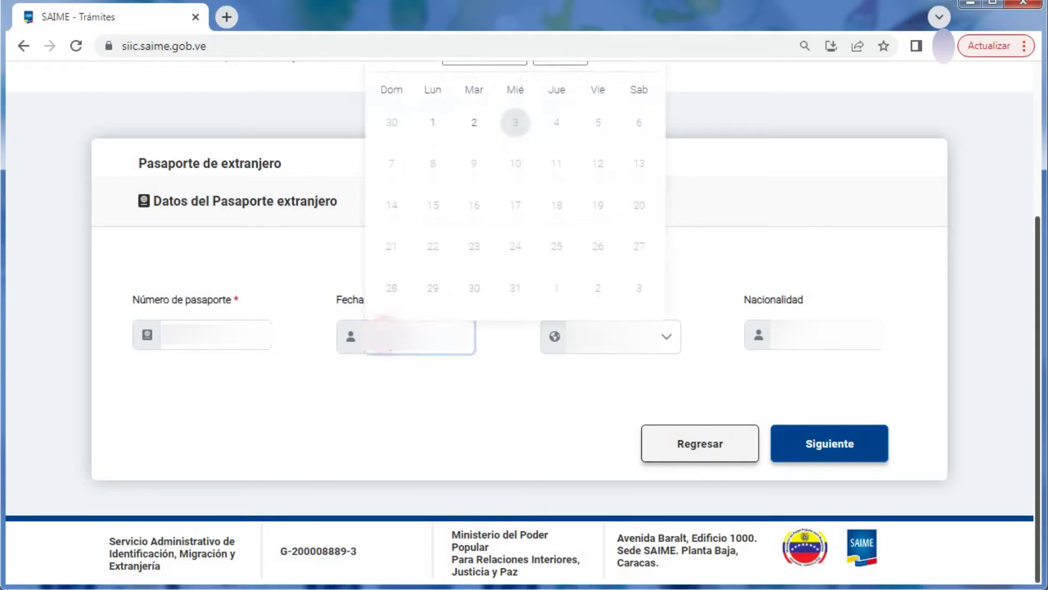
{"action": "left_click", "coordinate": [472, 122]}
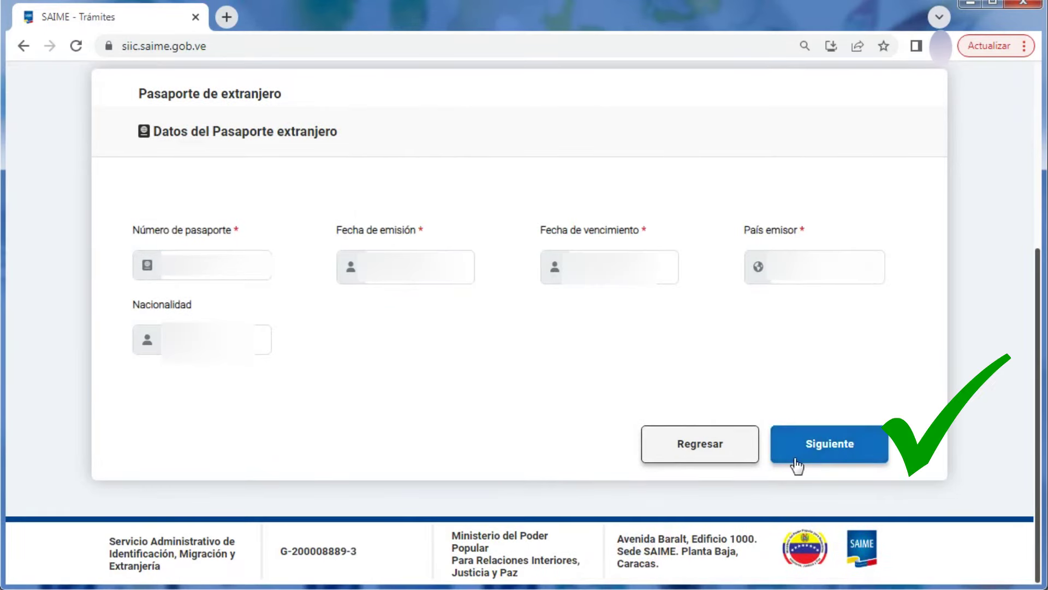
{"action": "left_click", "coordinate": [794, 459]}
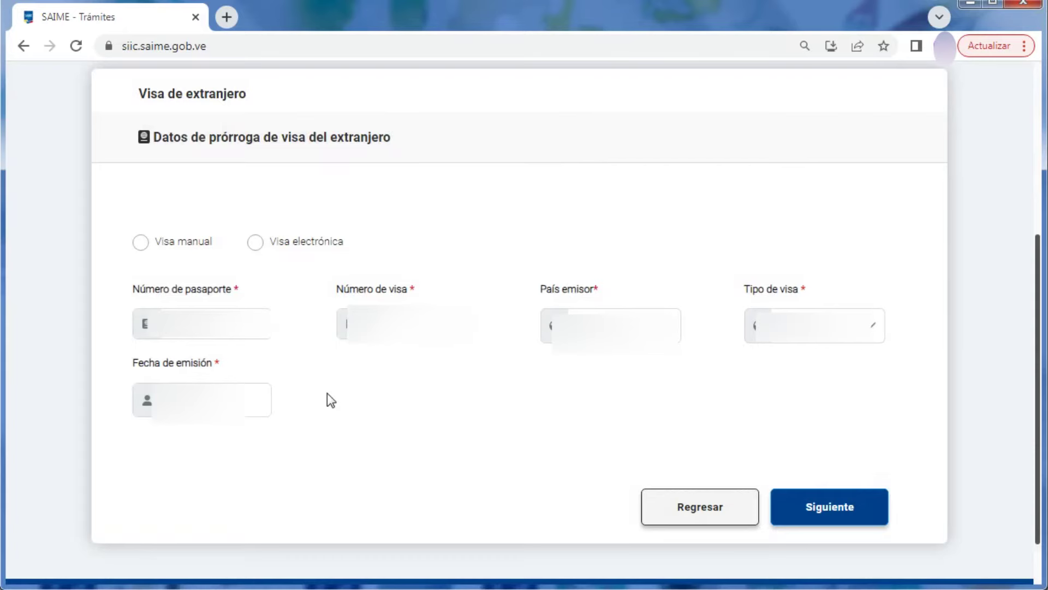
Step: Set the visa type to Visa electrónica and submit the visa details
{"action": "left_click", "coordinate": [148, 241]}
{"action": "left_click", "coordinate": [143, 244]}
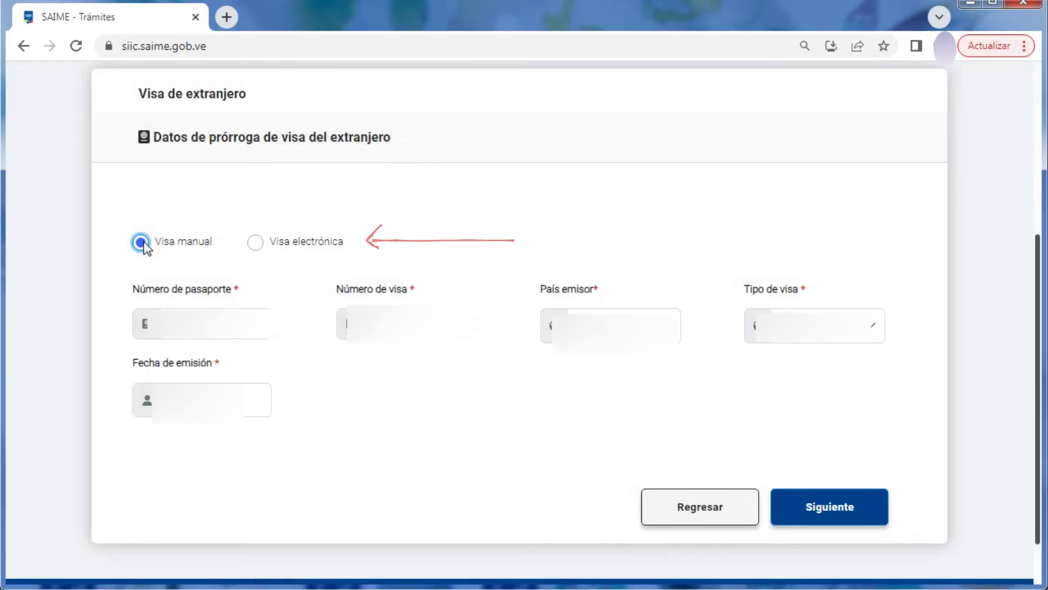
{"action": "left_click", "coordinate": [265, 247]}
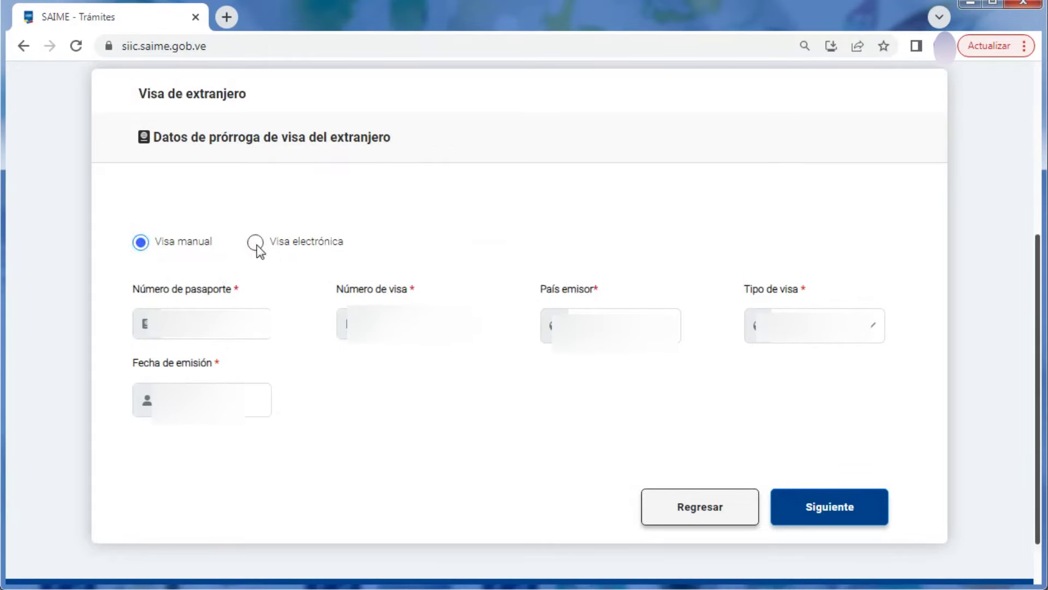
{"action": "left_click", "coordinate": [255, 243]}
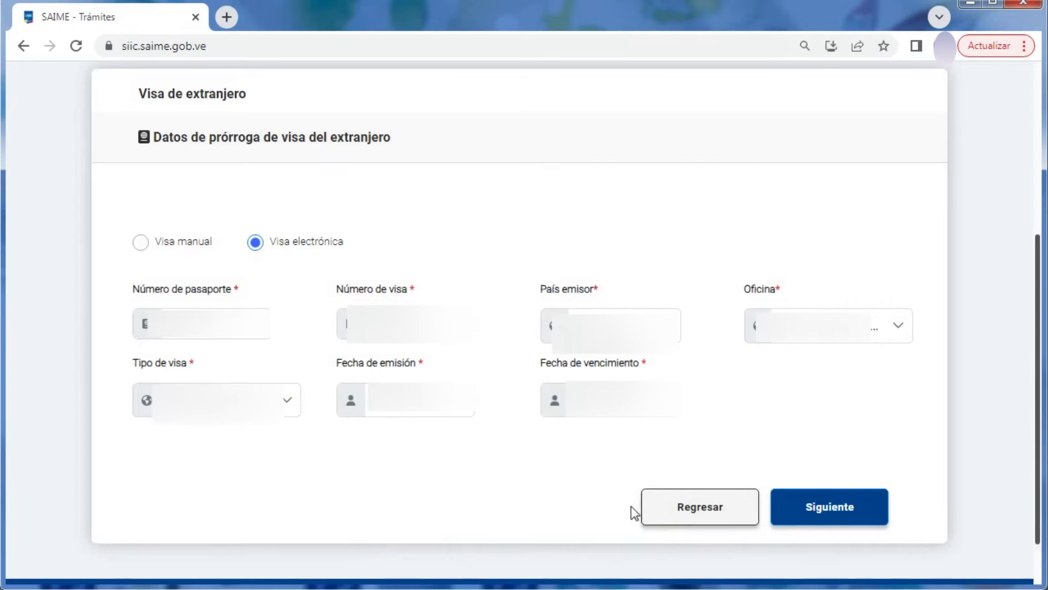
{"action": "left_click", "coordinate": [791, 505]}
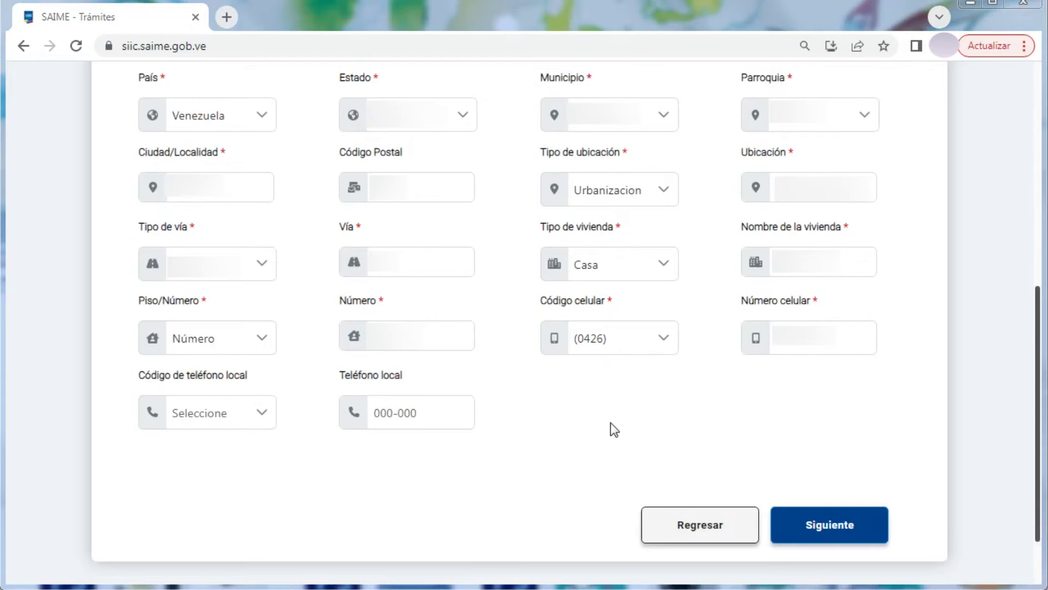
Step: Submit the pre-filled Dirección step to reach Revisión de la orden
{"action": "left_click", "coordinate": [825, 529]}
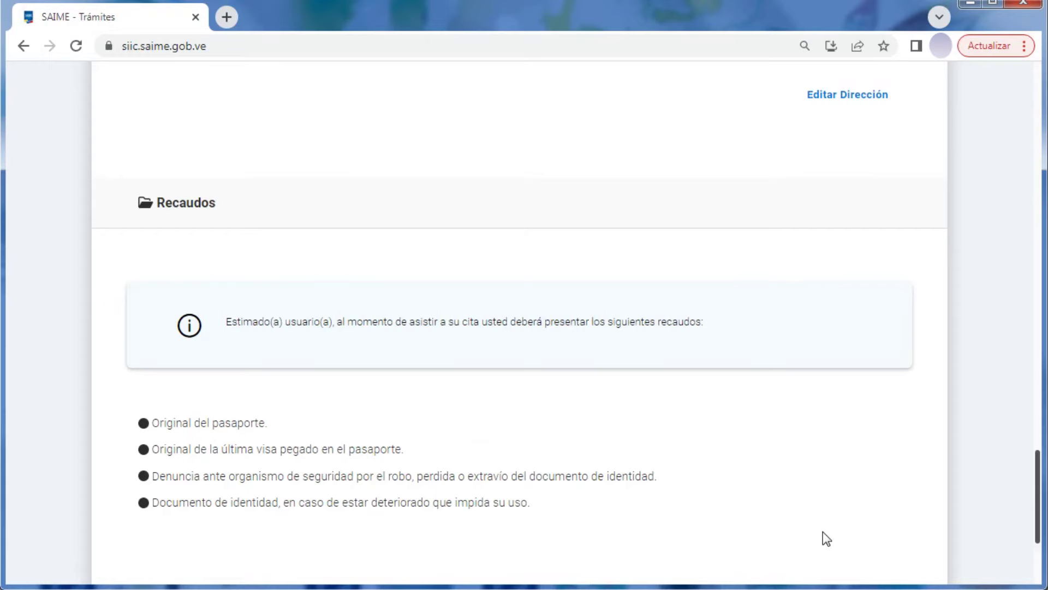
Step: Confirm the reviewed cédula renewal data to reach Agendado, with Localidad set to En Venezuela
{"action": "scroll", "coordinate": [823, 532], "scroll_direction": "down", "scroll_amount": 3}
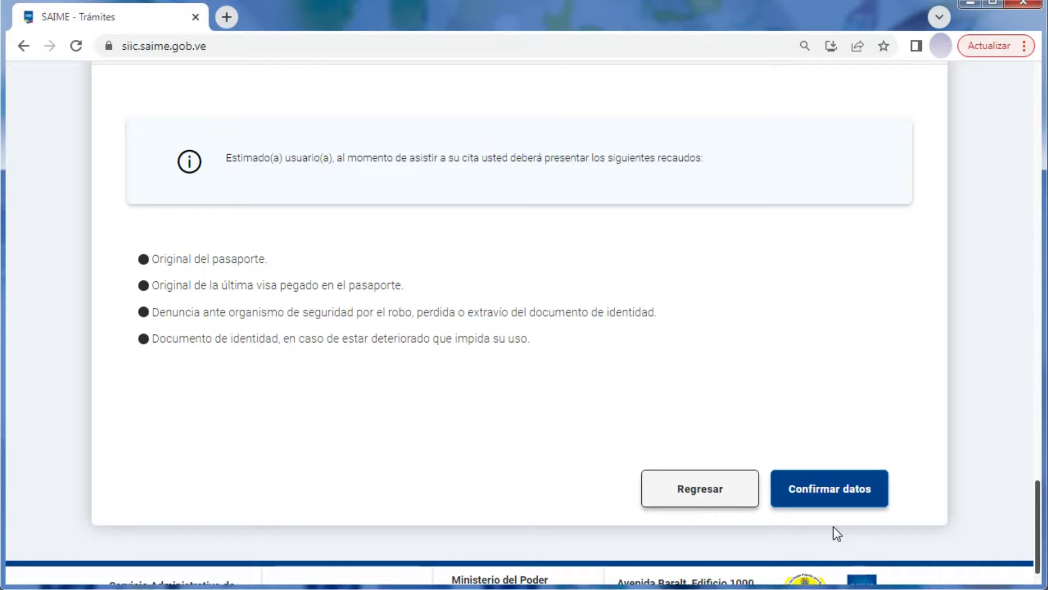
{"action": "left_click", "coordinate": [831, 490]}
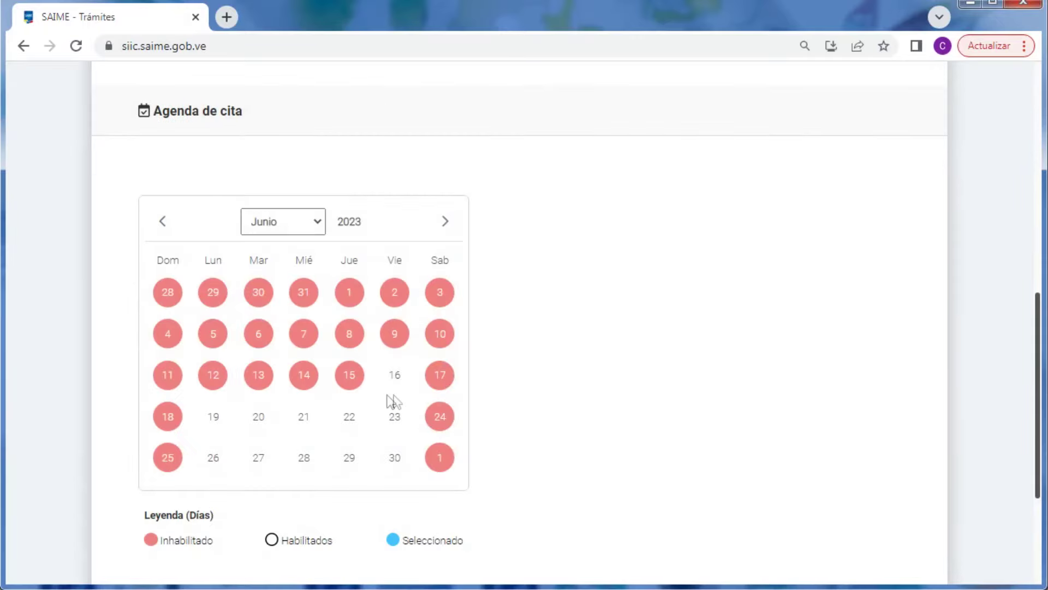
Step: Book the appointment for 23/06/2023 at 8:00 AM, reaching the 231,40 Bs payment page
{"action": "left_click", "coordinate": [395, 419]}
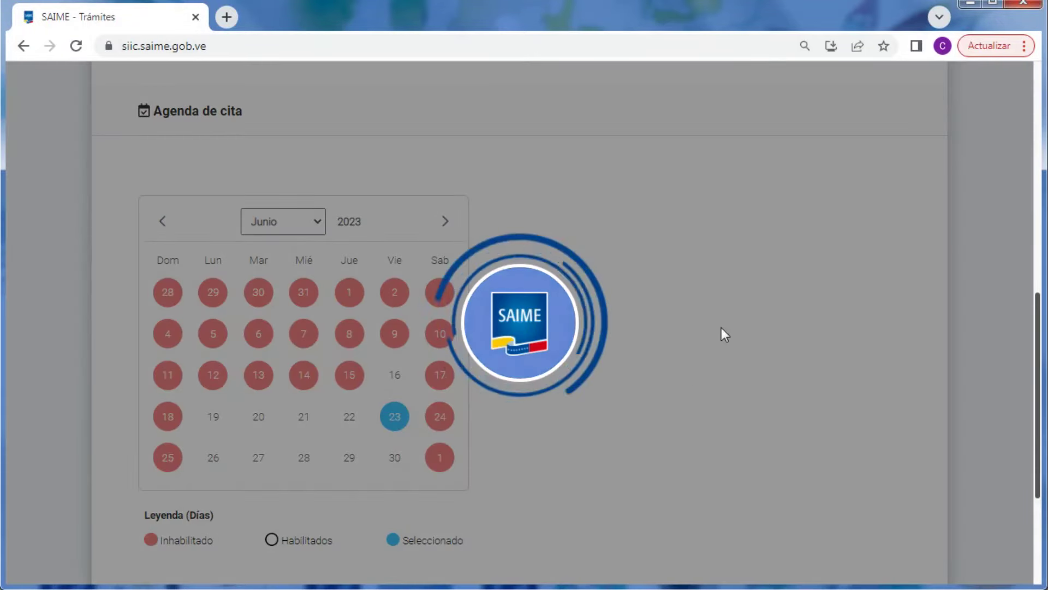
{"action": "scroll", "coordinate": [584, 391], "scroll_direction": "down", "scroll_amount": 3}
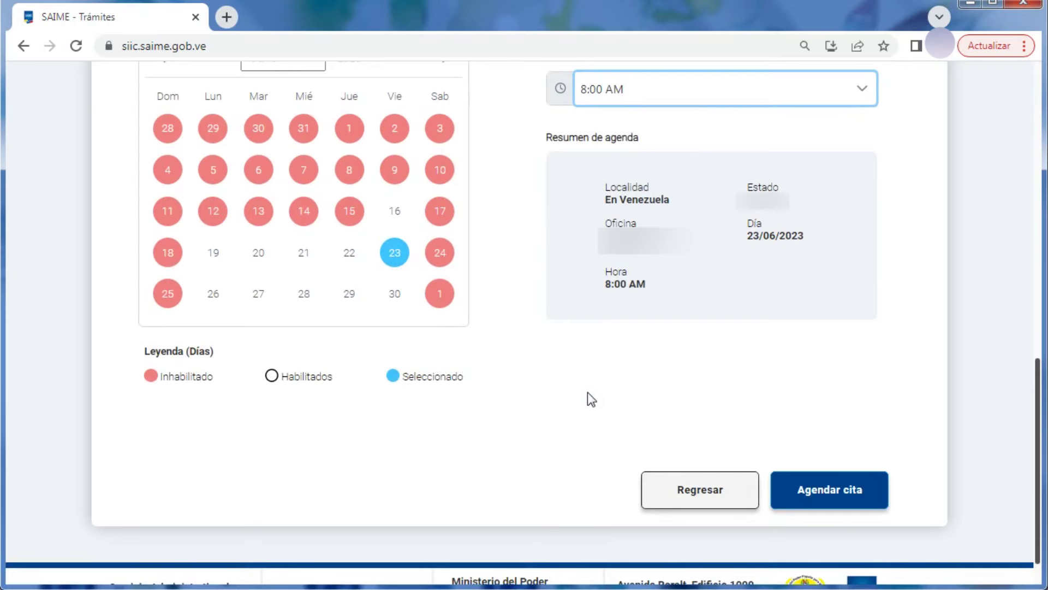
{"action": "left_click", "coordinate": [798, 487]}
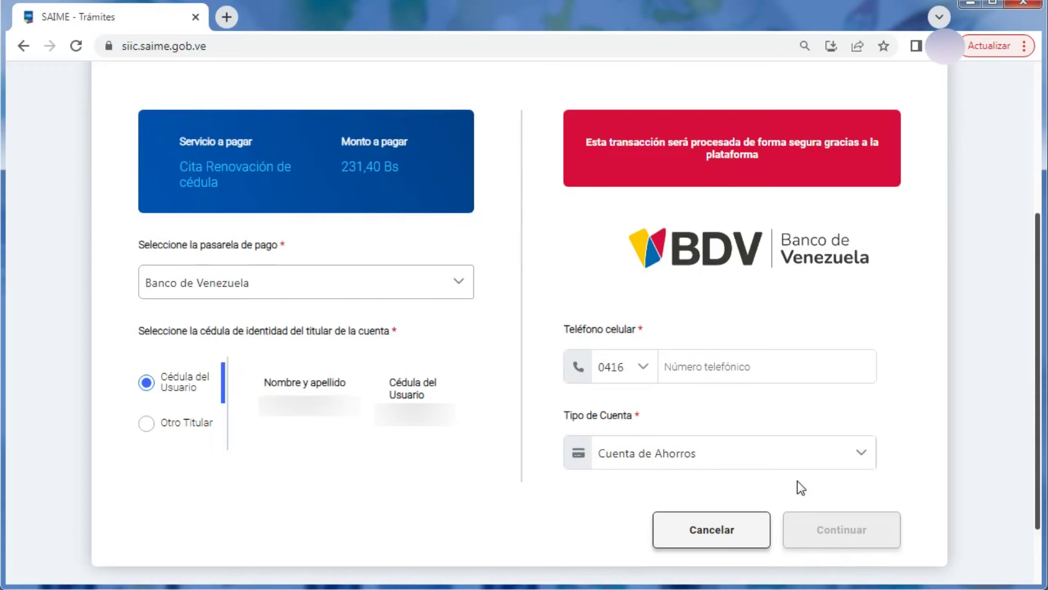
Step: Set the Banco de Venezuela payer to Otro Titular, keeping Cuenta de Ahorros as account type
{"action": "left_click", "coordinate": [146, 424]}
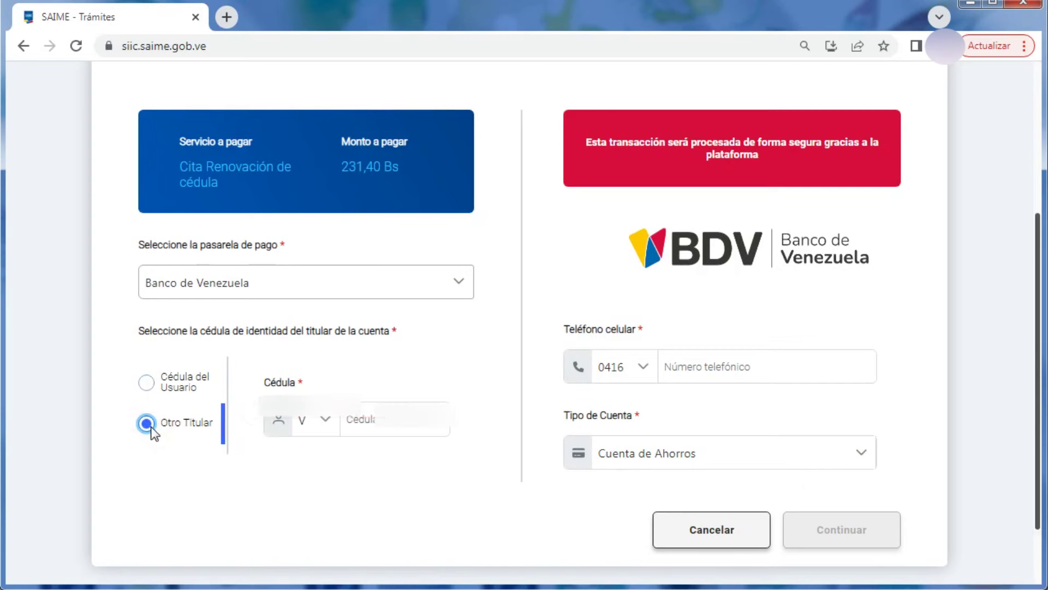
{"action": "left_click", "coordinate": [729, 372]}
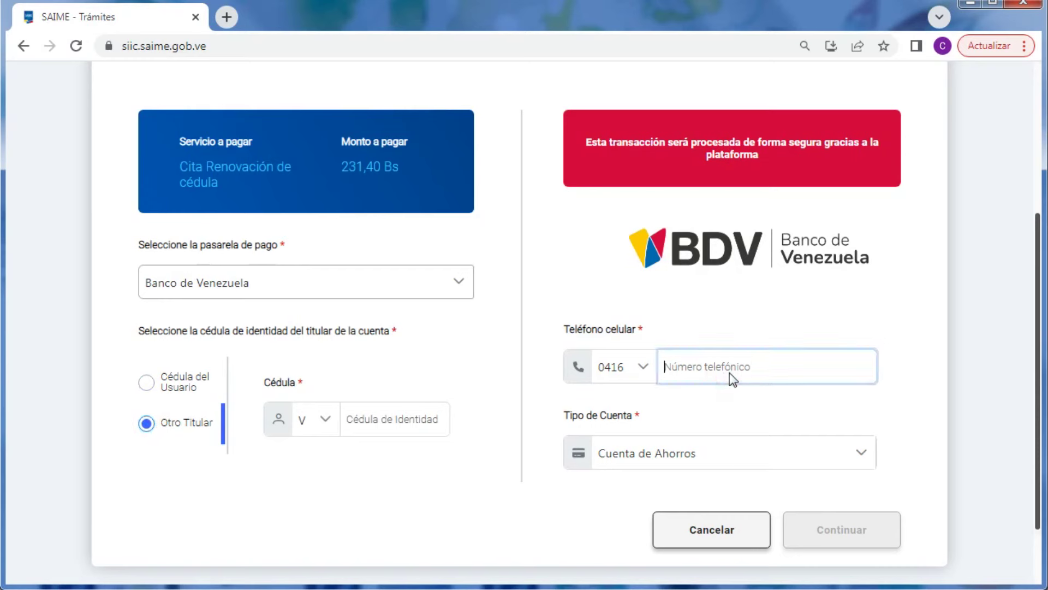
{"action": "left_click", "coordinate": [714, 458]}
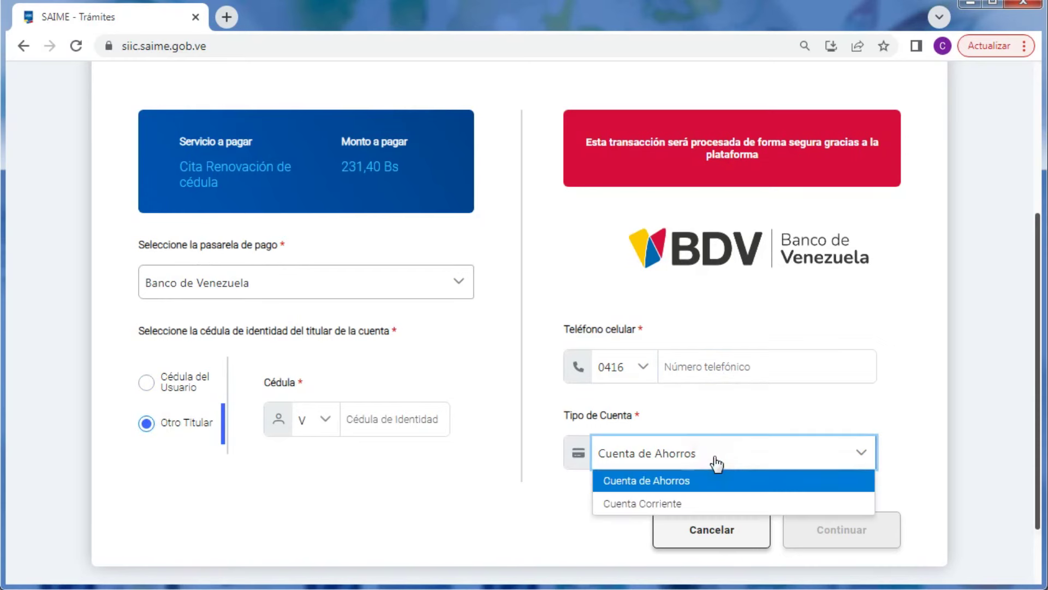
{"action": "left_click", "coordinate": [715, 458]}
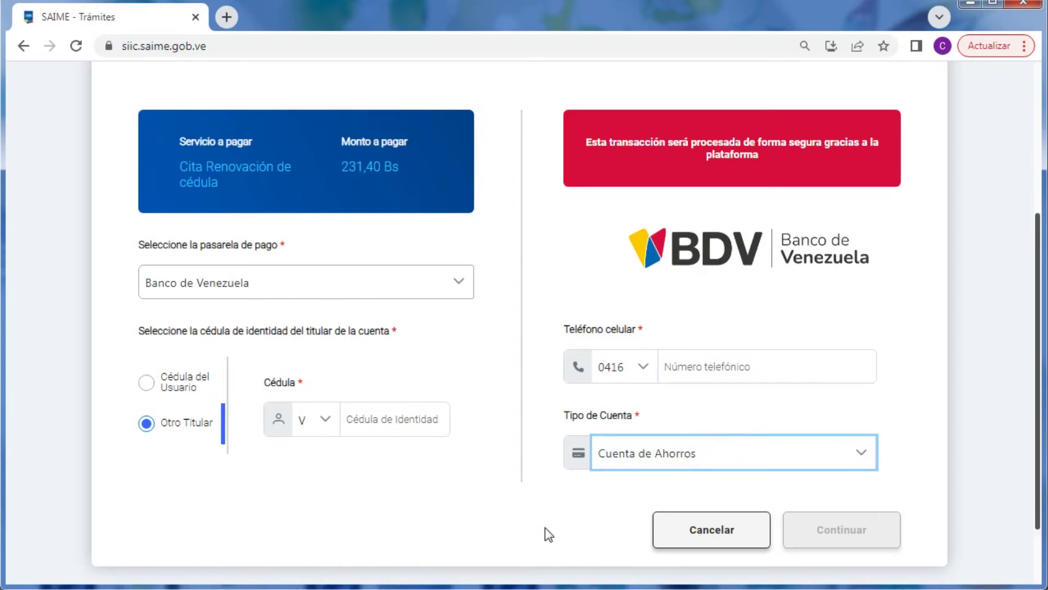